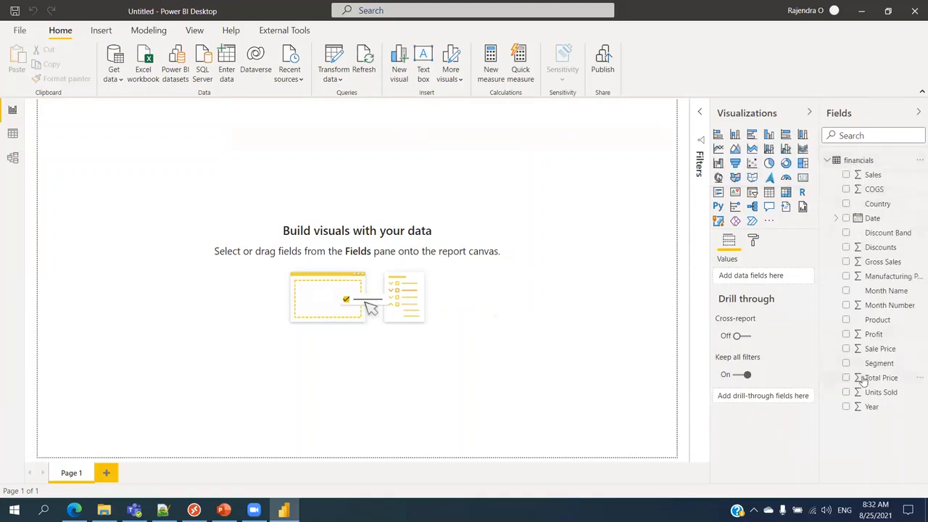
# Examine the financials table's columns in the data view and its card in the model view before returning to the report canvas
pyautogui.click(12, 135)
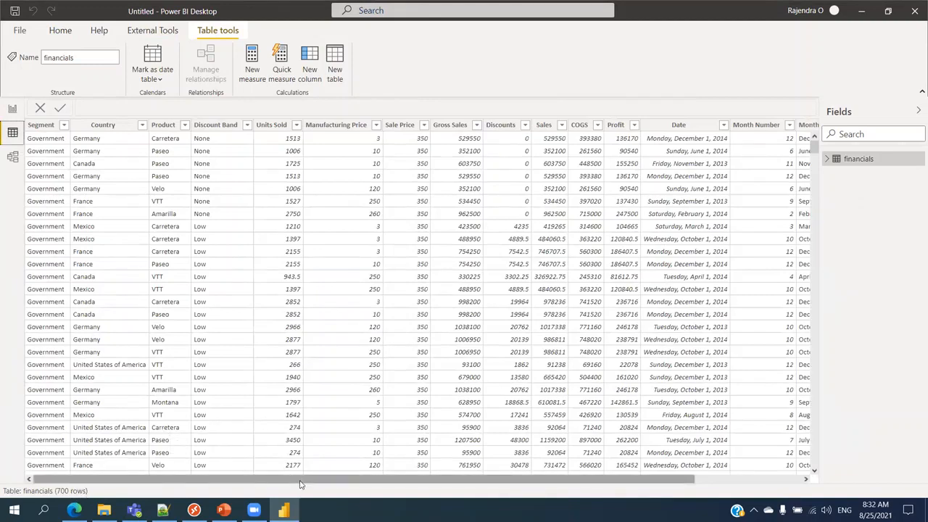
pyautogui.hscroll(5, 290, 478)
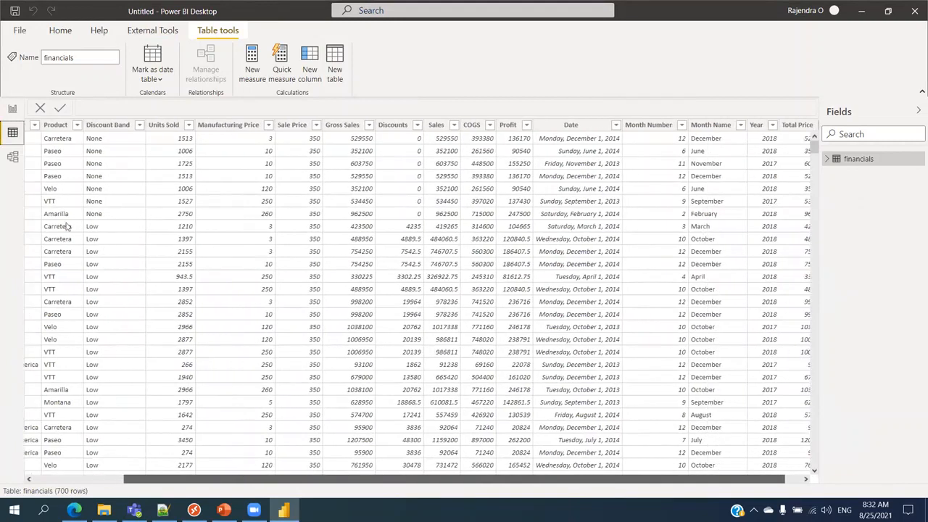
pyautogui.click(11, 159)
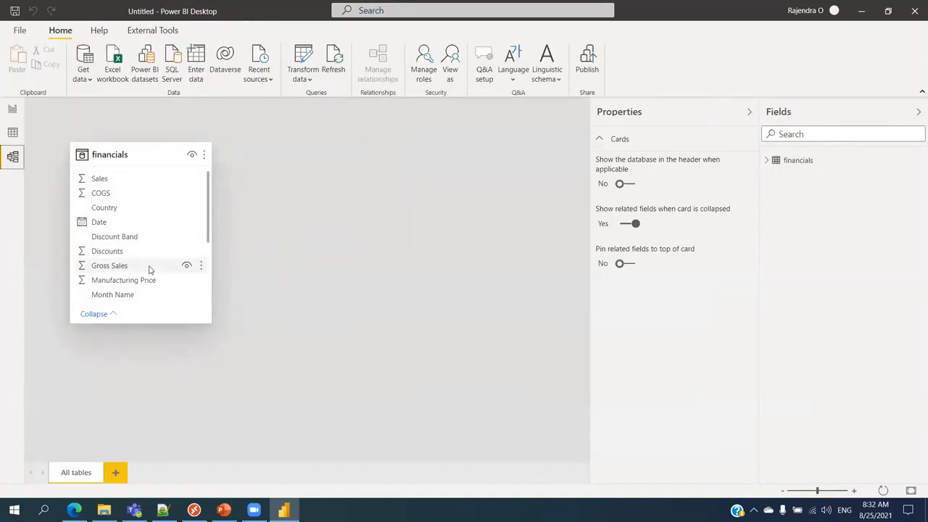
pyautogui.click(13, 110)
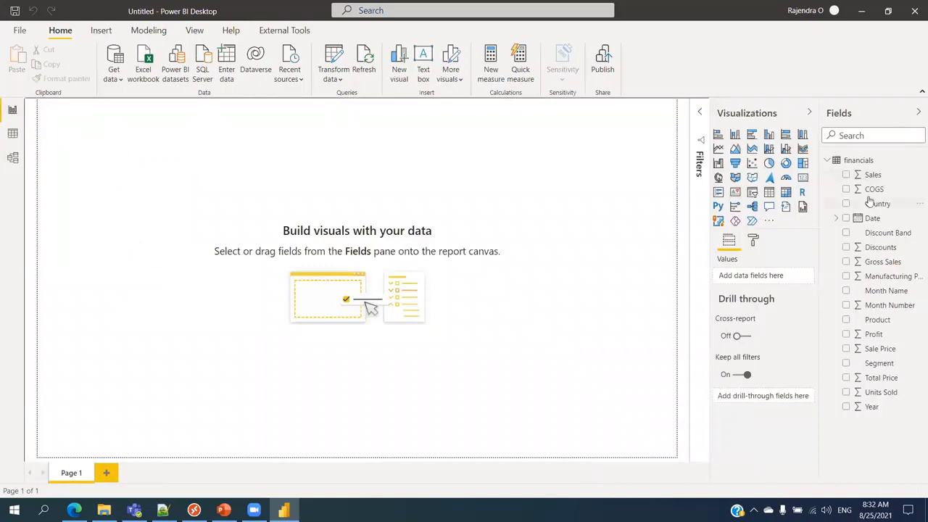
# Add a card visual showing Sales near the upper edge of the report page and make it narrower
pyautogui.moveTo(879, 179); pyautogui.dragTo(161, 152)
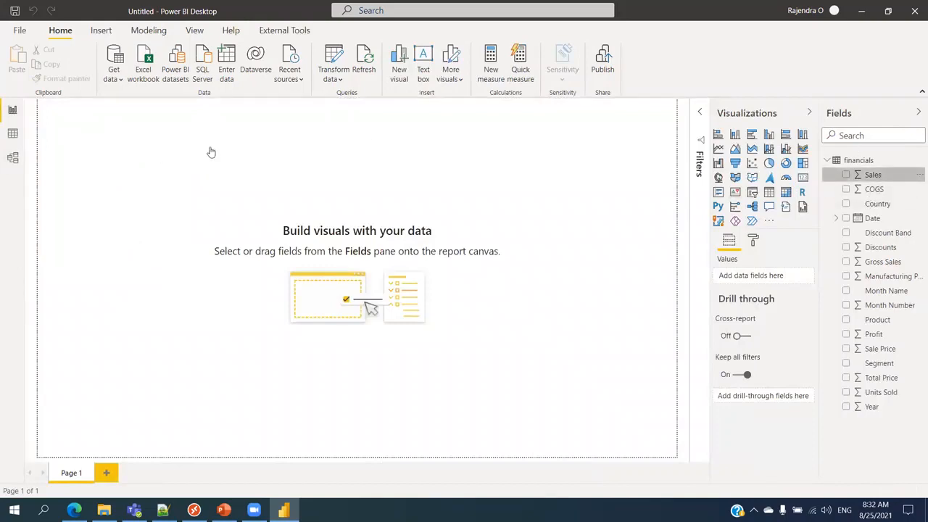
pyautogui.moveTo(194, 226); pyautogui.dragTo(180, 169)
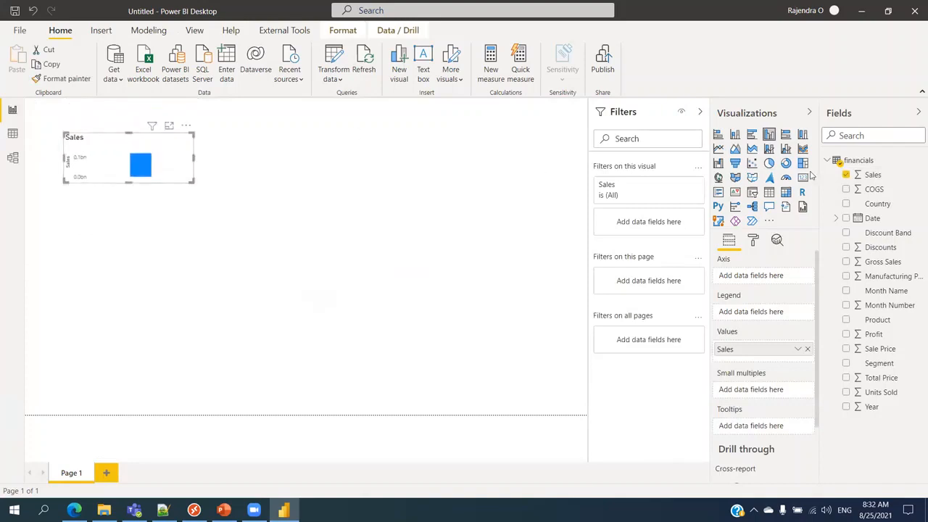
pyautogui.click(802, 177)
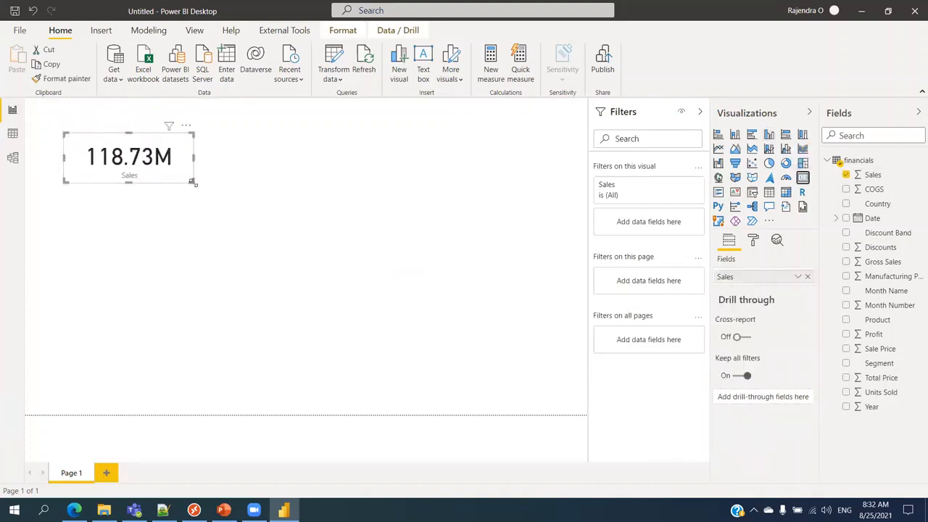
pyautogui.moveTo(192, 182); pyautogui.dragTo(258, 159)
# Duplicate the Sales card to make four cards and arrange them in one row across the page
pyautogui.hotkey('ctrl', 'c')
pyautogui.hotkey('ctrl', 'v')
pyautogui.hotkey('ctrl', 'v')
pyautogui.moveTo(128, 148); pyautogui.dragTo(388, 148)
pyautogui.moveTo(124, 165); pyautogui.dragTo(496, 164)
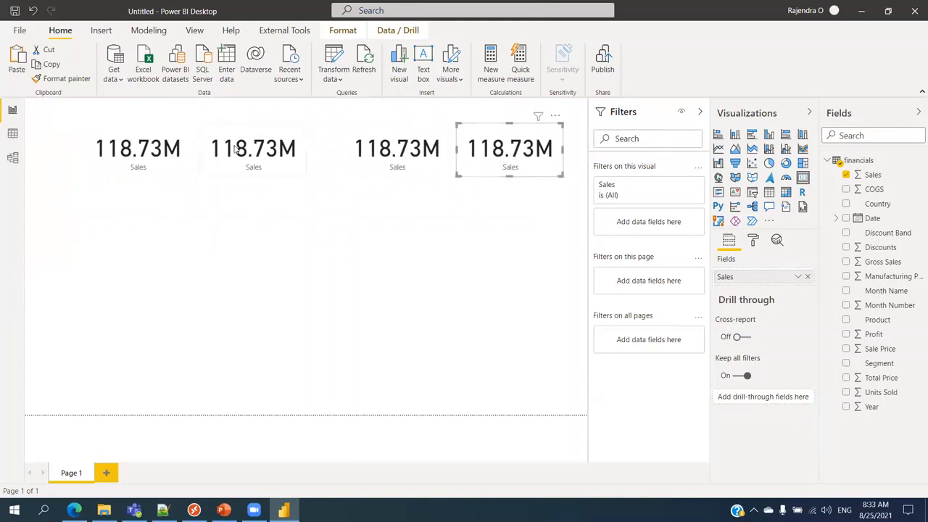
# Replace Sales with Total Price, Profit and Units Sold on the second, third and fourth cards respectively
pyautogui.click(253, 156)
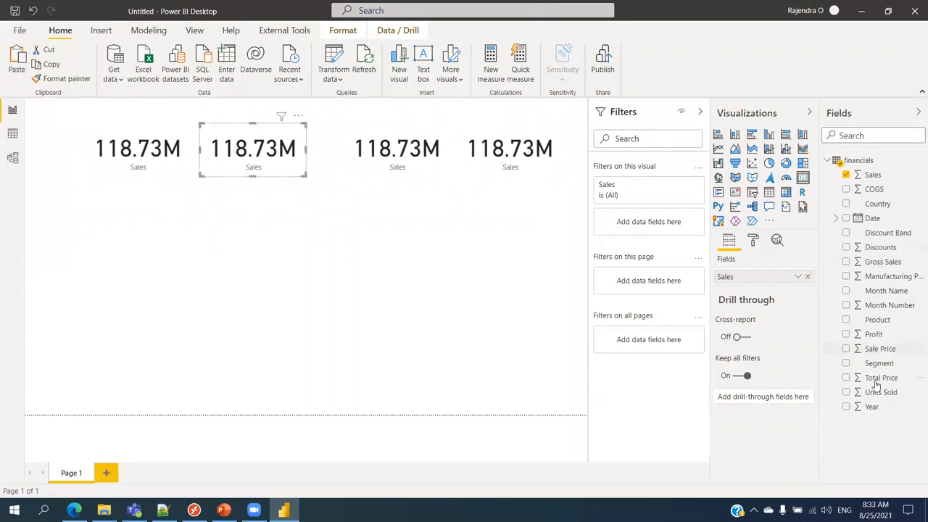
pyautogui.moveTo(879, 379); pyautogui.dragTo(761, 276)
pyautogui.click(410, 157)
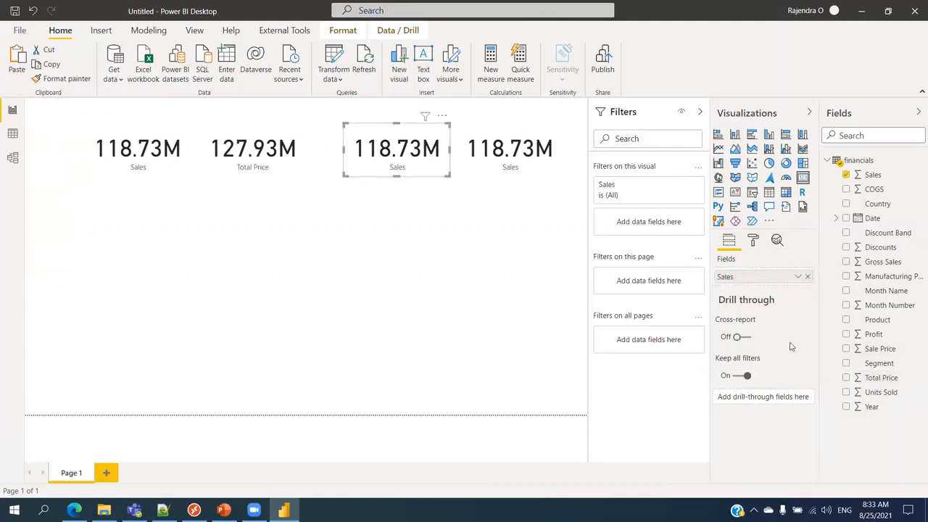
pyautogui.moveTo(874, 341); pyautogui.dragTo(757, 276)
pyautogui.click(561, 172)
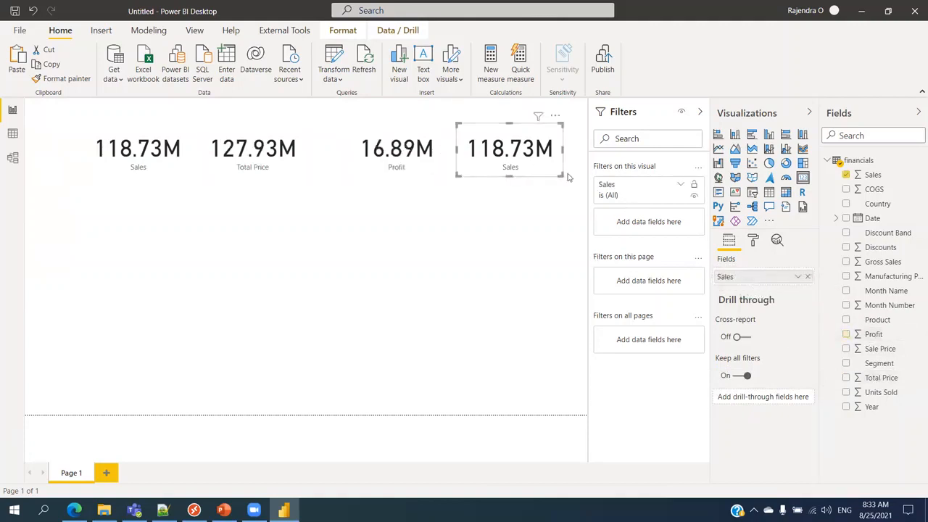
pyautogui.moveTo(881, 392); pyautogui.dragTo(766, 276)
# Distribute the Sales, Total Price, Profit and Units Sold cards horizontally
pyautogui.click(125, 155)
pyautogui.keyDown('ctrl'); pyautogui.click(258, 165); pyautogui.keyUp('ctrl')
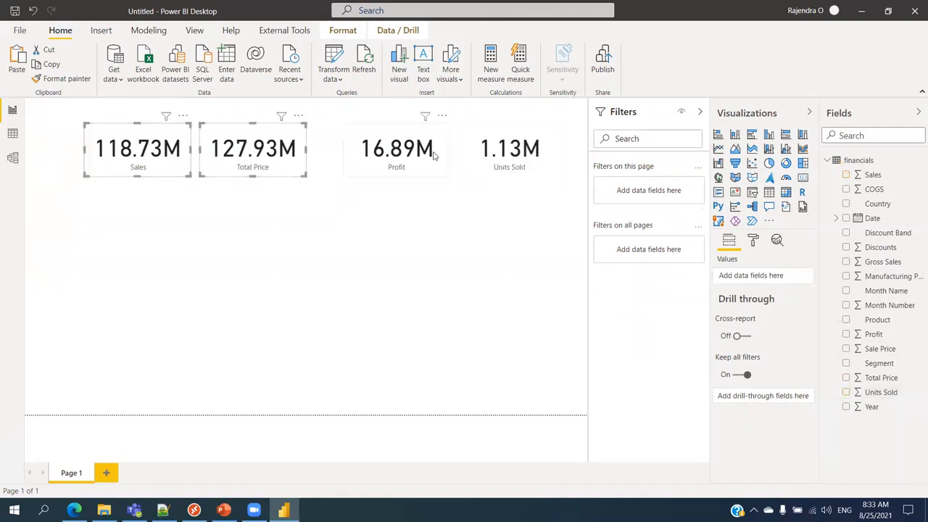
pyautogui.keyDown('ctrl'); pyautogui.click(443, 156); pyautogui.keyUp('ctrl')
pyautogui.keyDown('ctrl'); pyautogui.click(490, 155); pyautogui.keyUp('ctrl')
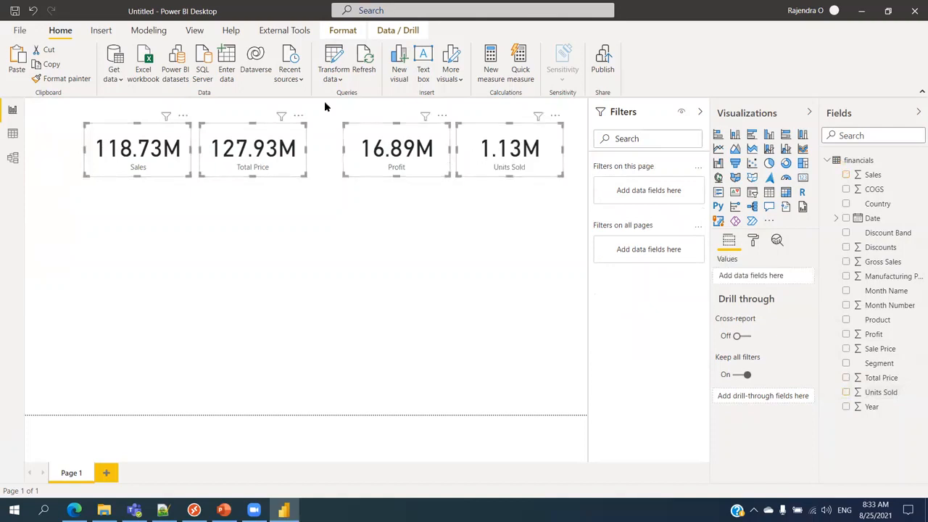
pyautogui.click(342, 31)
pyautogui.click(261, 80)
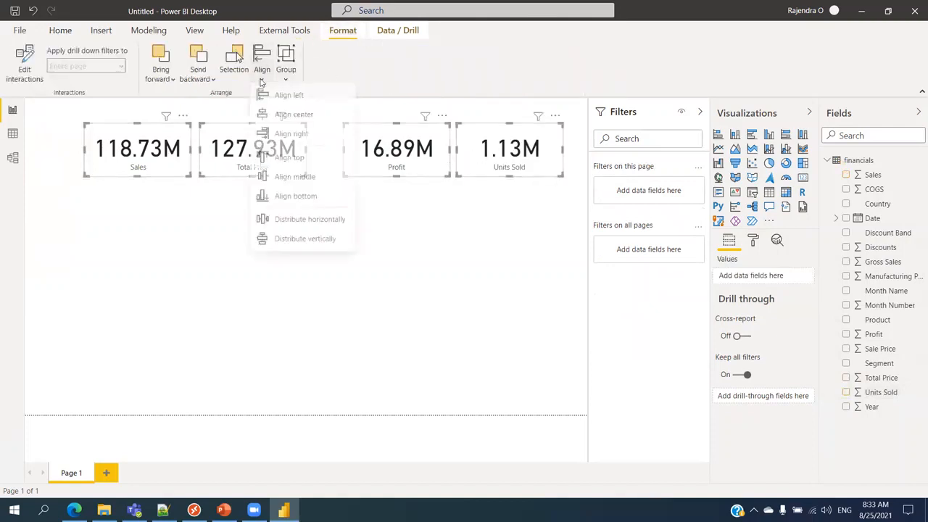
pyautogui.click(291, 219)
pyautogui.click(296, 254)
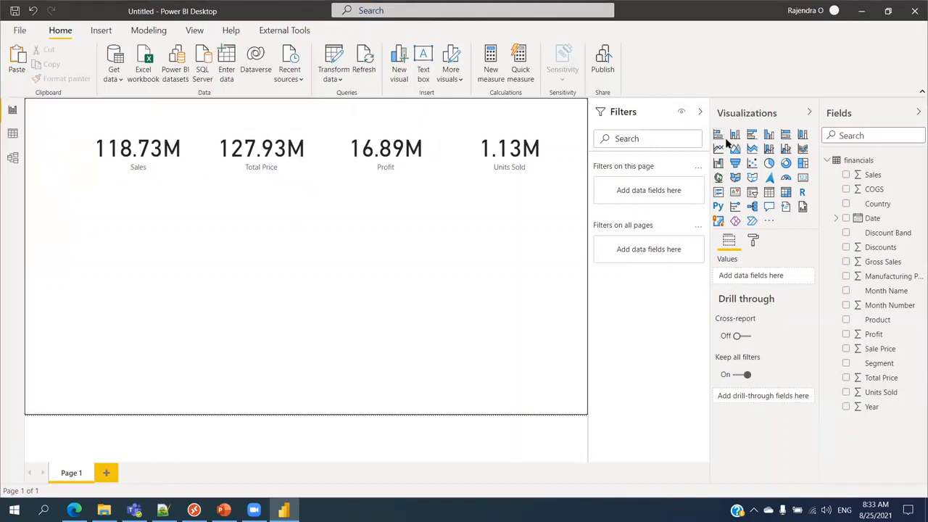
# Insert a stacked bar chart of Total Price by Country below the cards and enlarge it to fill the space down the page
pyautogui.click(718, 136)
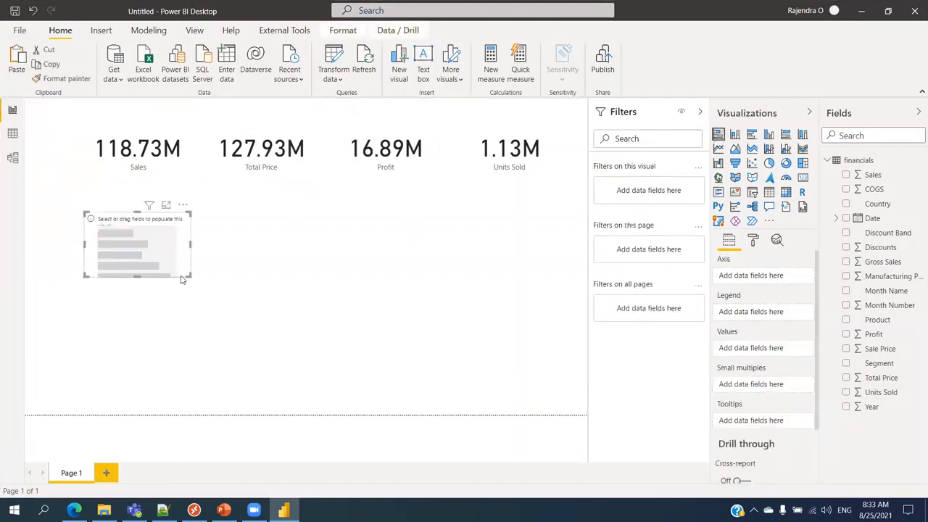
pyautogui.moveTo(187, 276); pyautogui.dragTo(297, 372)
pyautogui.moveTo(148, 254); pyautogui.dragTo(146, 232)
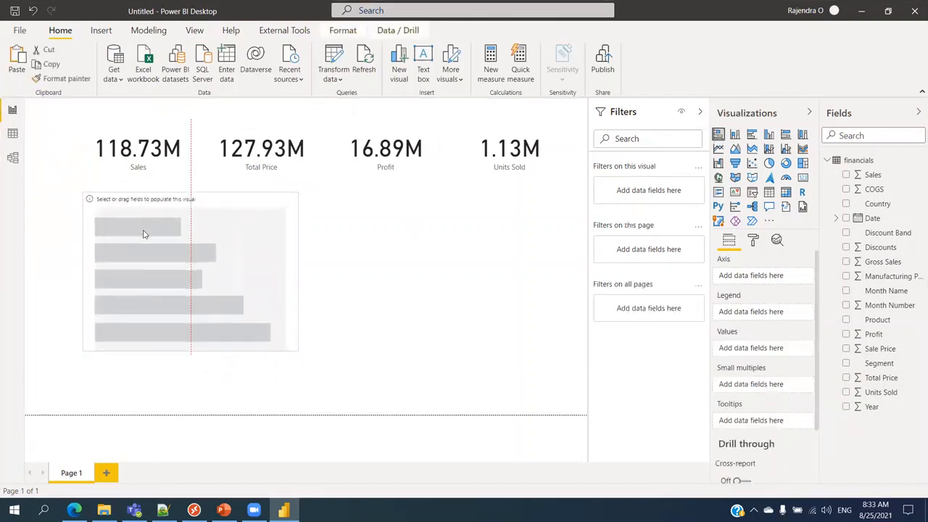
pyautogui.click(846, 203)
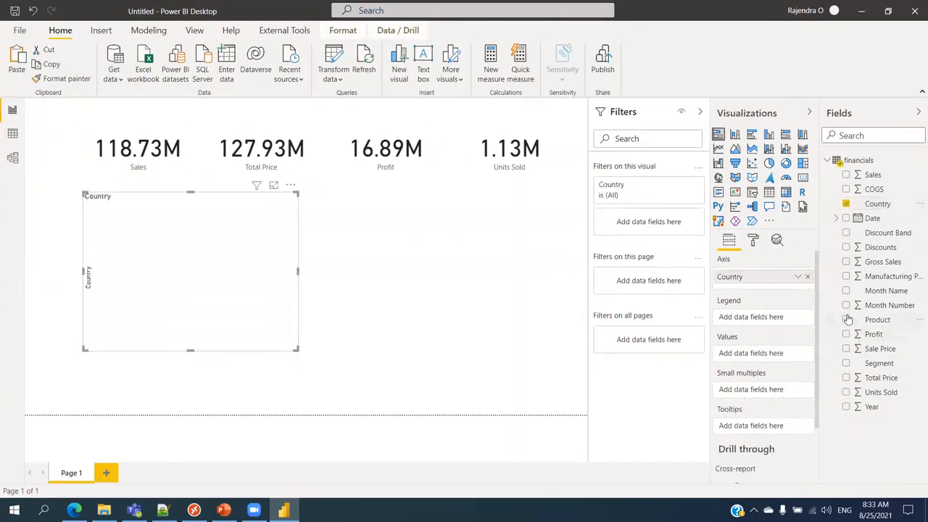
pyautogui.click(846, 378)
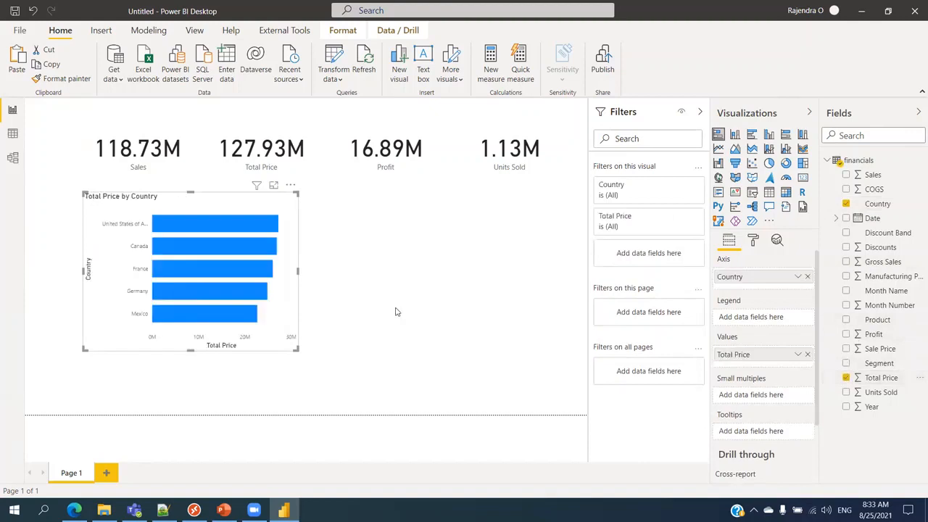
pyautogui.moveTo(294, 346); pyautogui.dragTo(359, 398)
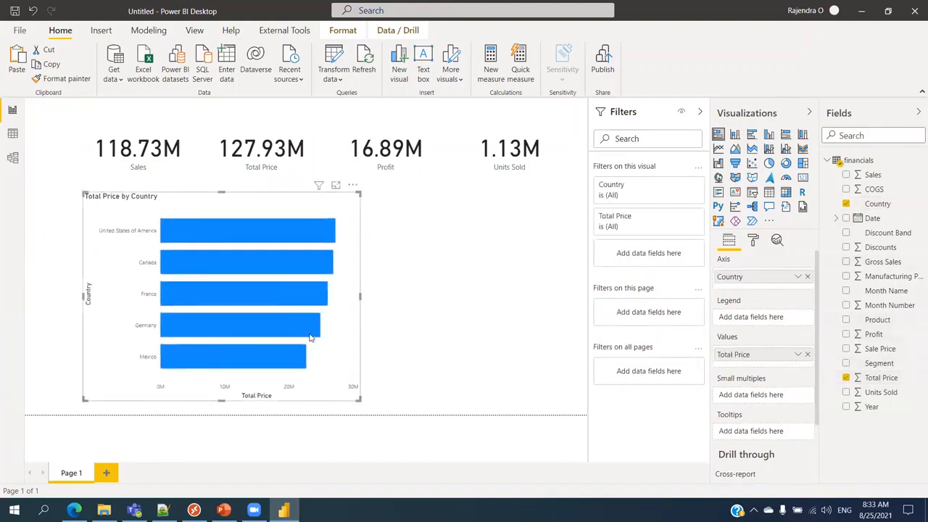
pyautogui.click(358, 328)
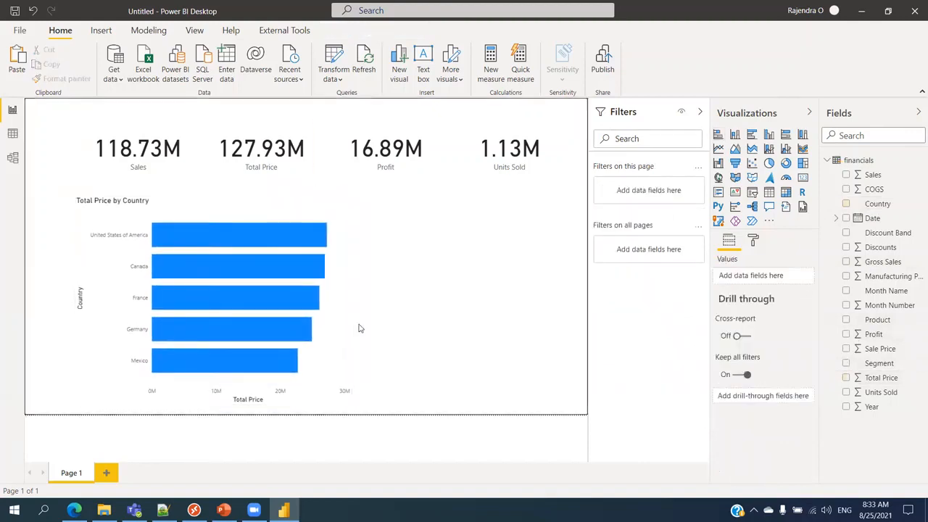
# Duplicate the Total Price by Country chart and place the two charts side by side below the cards
pyautogui.click(182, 170)
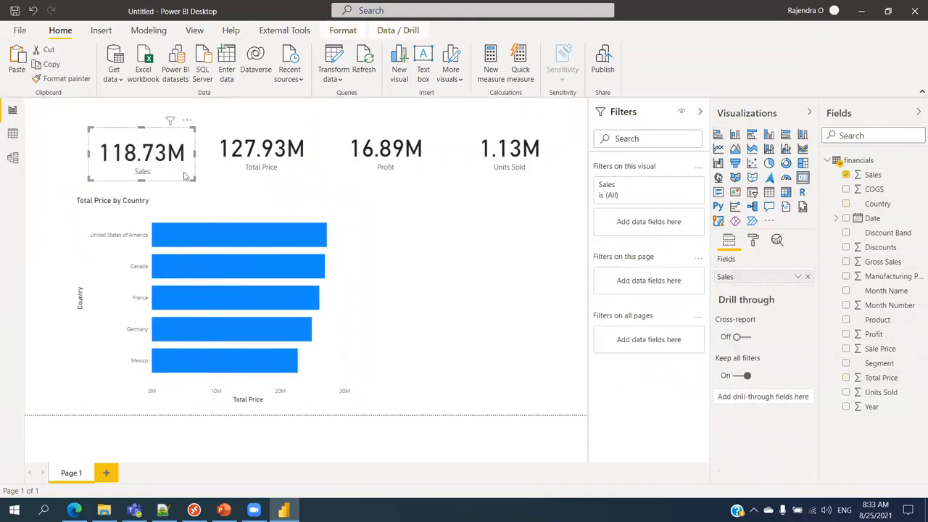
pyautogui.click(166, 115)
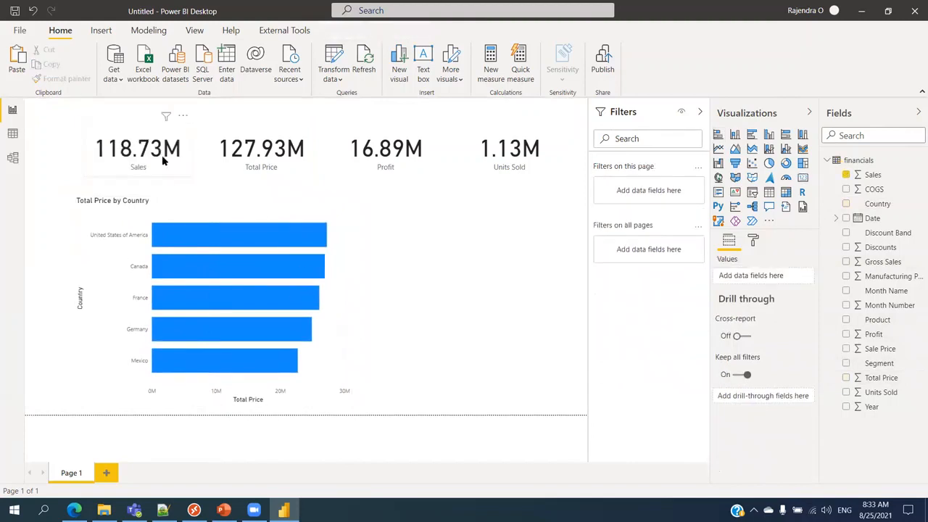
pyautogui.click(246, 207)
pyautogui.hotkey('ctrl', 'c')
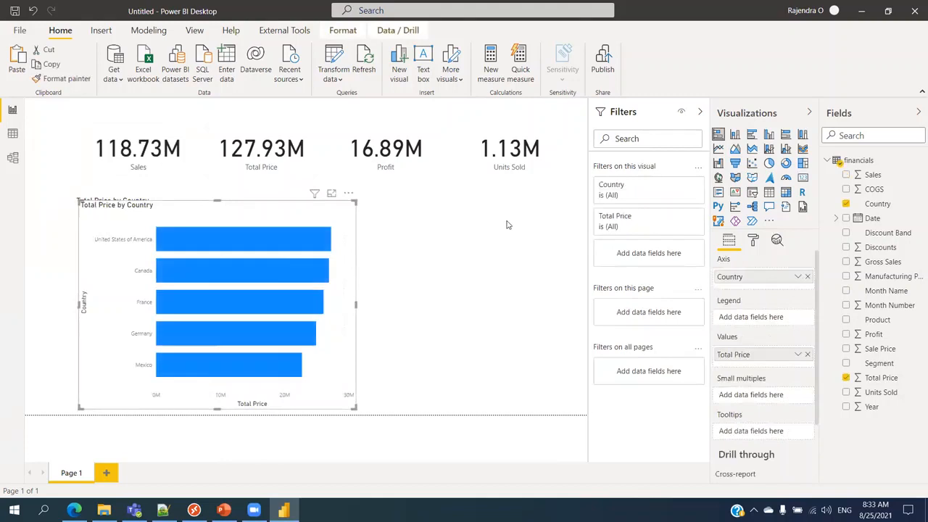
pyautogui.hotkey('ctrl', 'v')
pyautogui.moveTo(232, 210); pyautogui.dragTo(184, 210)
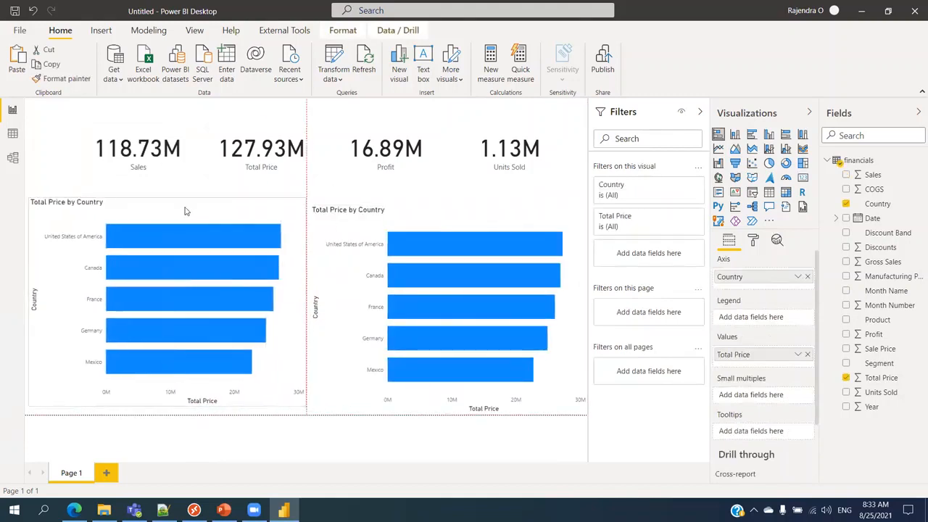
pyautogui.moveTo(387, 208); pyautogui.dragTo(386, 200)
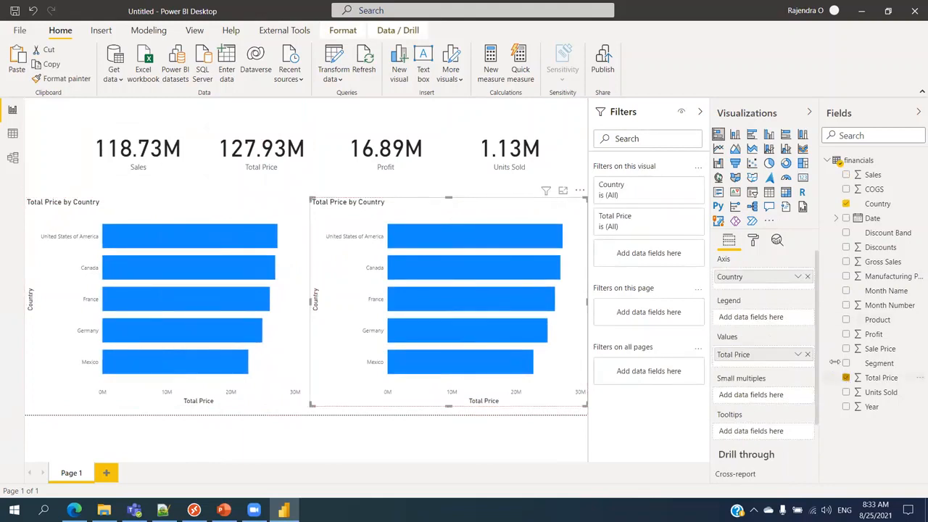
# Replace Country with Product on the duplicated chart's axis, and test cross-highlighting the report with the Paseo bar
pyautogui.click(808, 277)
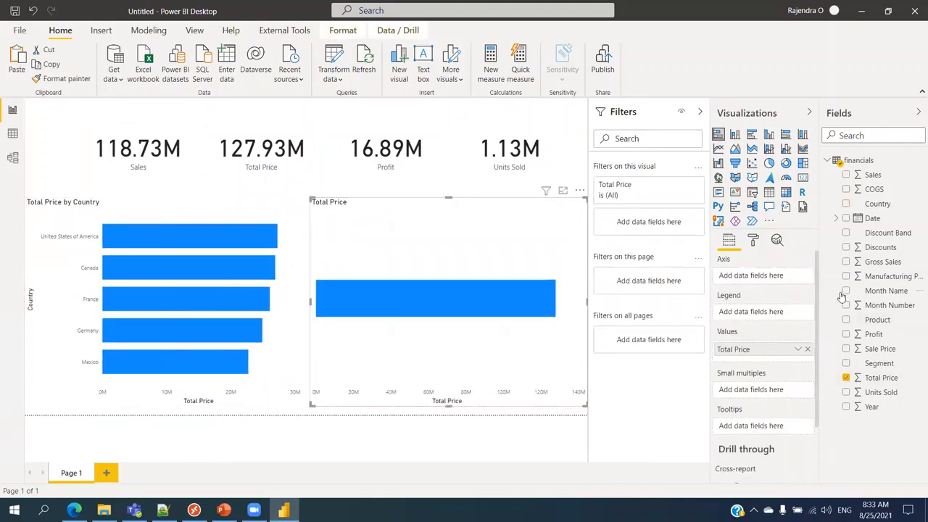
pyautogui.moveTo(877, 320); pyautogui.dragTo(754, 281)
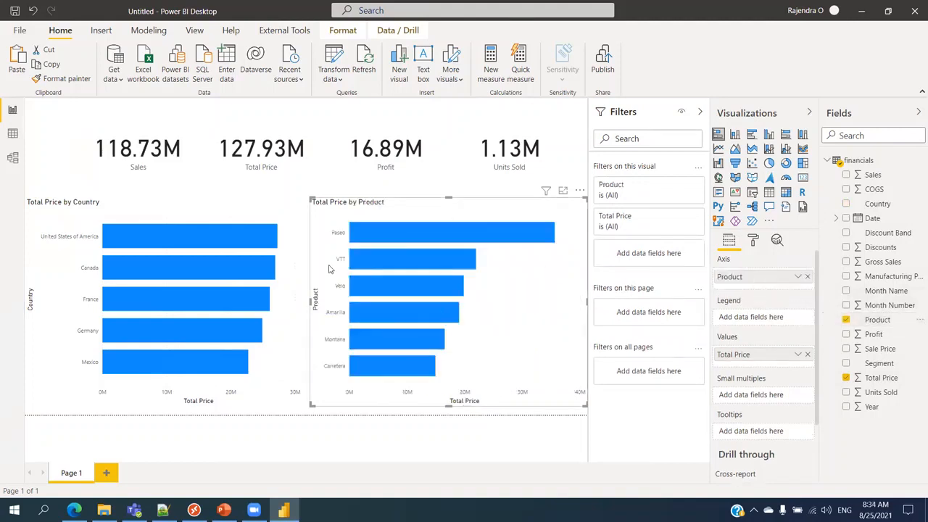
pyautogui.click(403, 232)
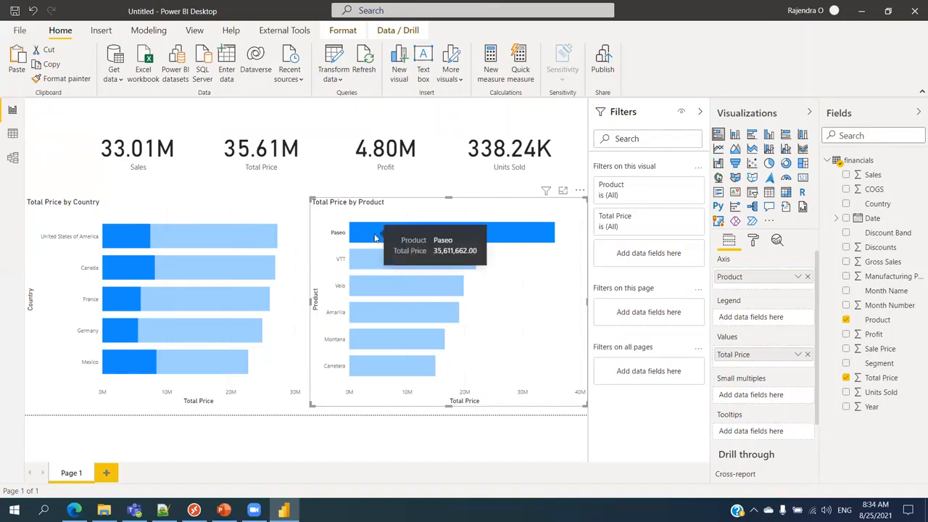
pyautogui.click(375, 238)
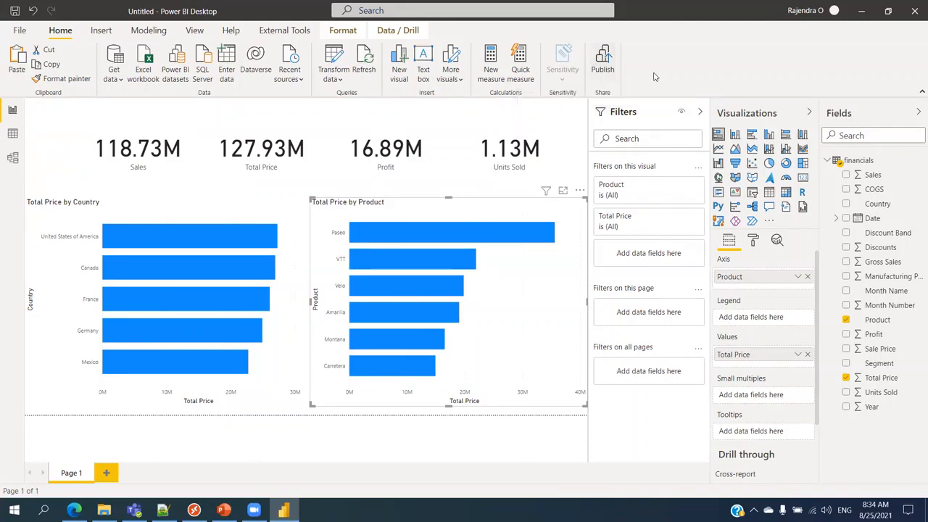
# Start publishing the report and save it to the Desktop as Demo1
pyautogui.click(607, 62)
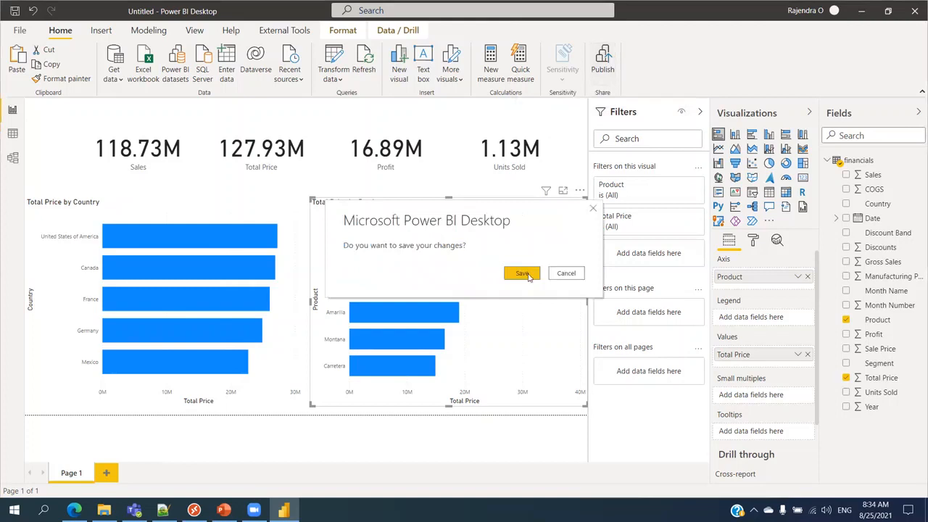
pyautogui.click(527, 273)
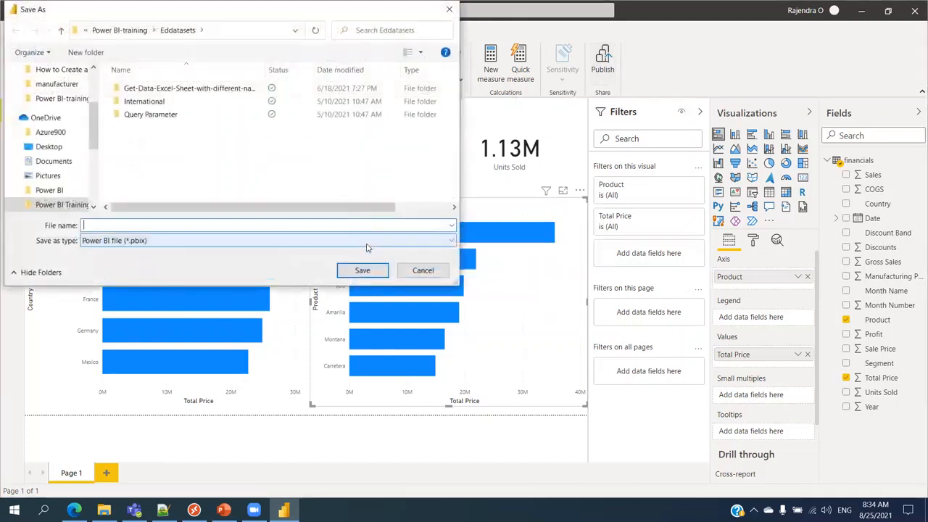
pyautogui.scroll(2, 90, 85)
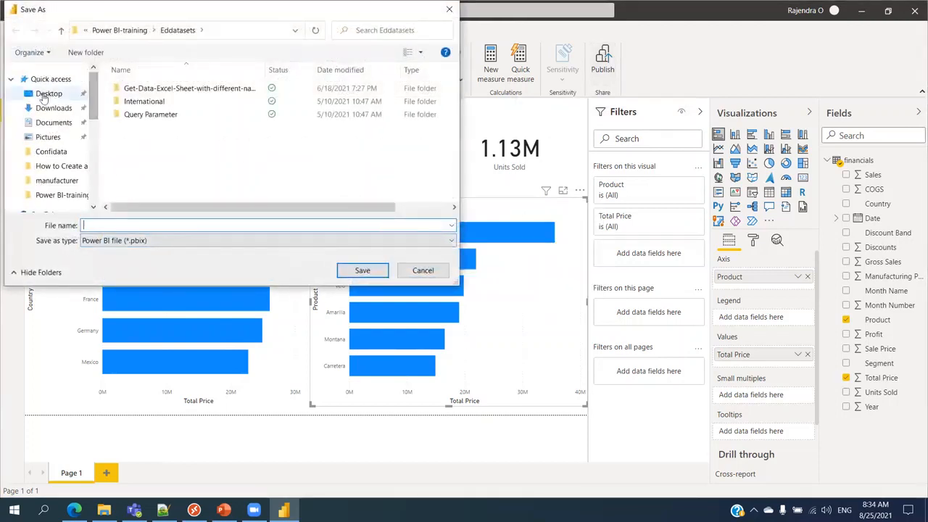
pyautogui.click(49, 93)
pyautogui.click(176, 225)
pyautogui.write('Dem')
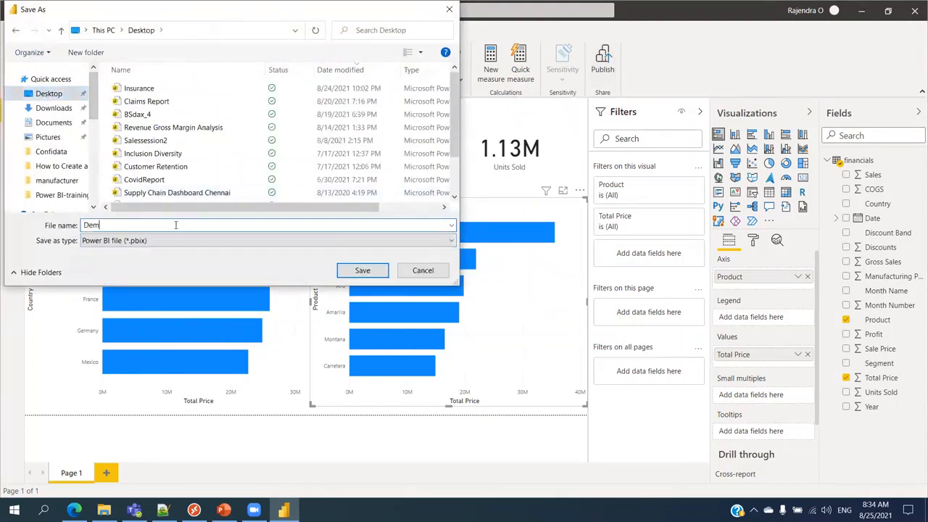
pyautogui.write('o1')
pyautogui.press('Return')
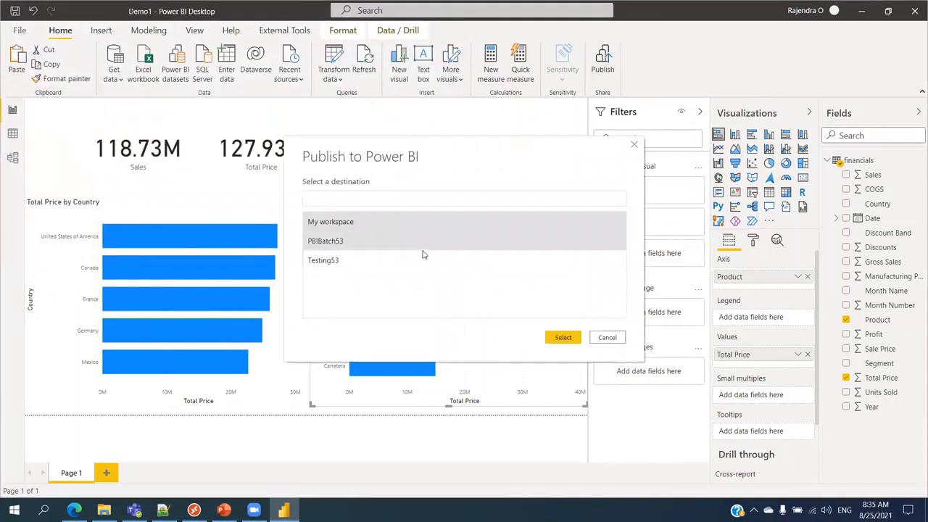
# Publish the report to the PBIBatch53 workspace and open the published Demo1 report in the Power BI service
pyautogui.click(374, 242)
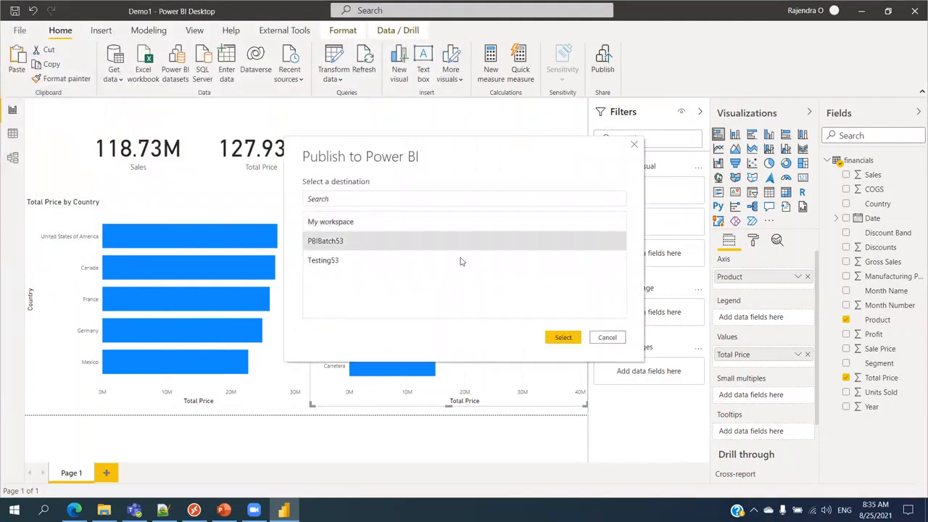
pyautogui.click(558, 340)
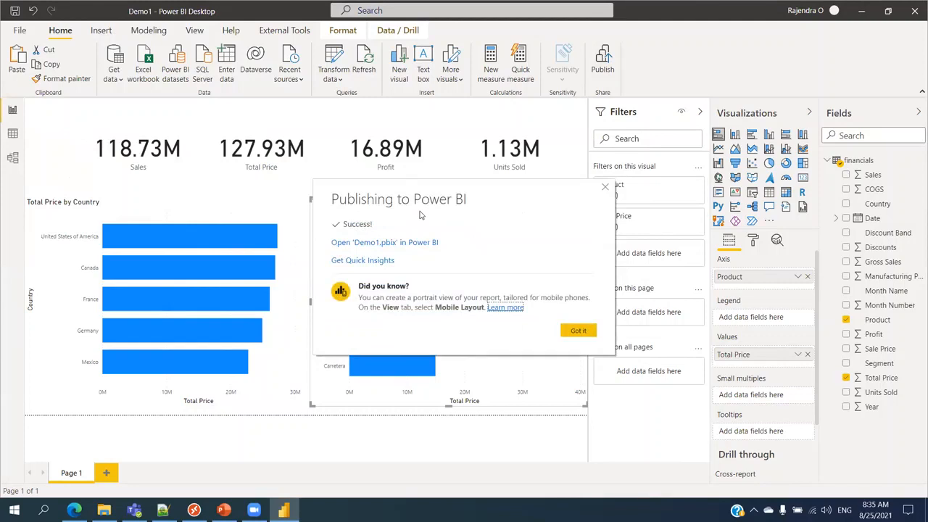
pyautogui.click(411, 246)
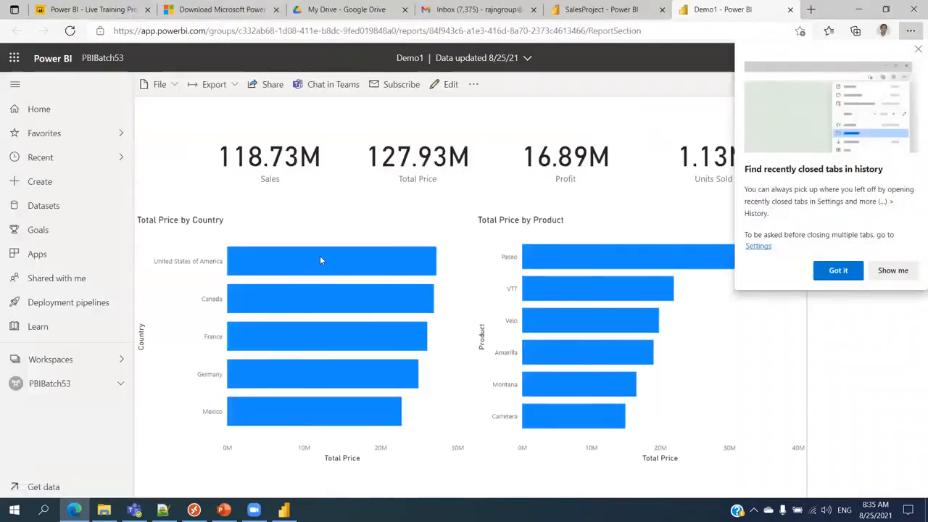
# Test cross-highlighting in the published report with the United States of America, Canada and VTT bars, and view the PBIBatch53 workspace's contents
pyautogui.click(320, 257)
pyautogui.click(319, 256)
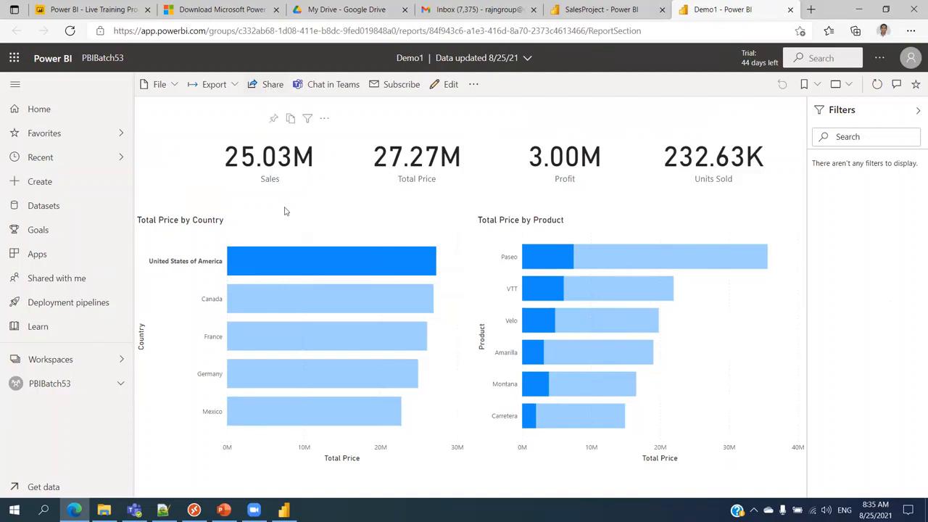
pyautogui.click(306, 308)
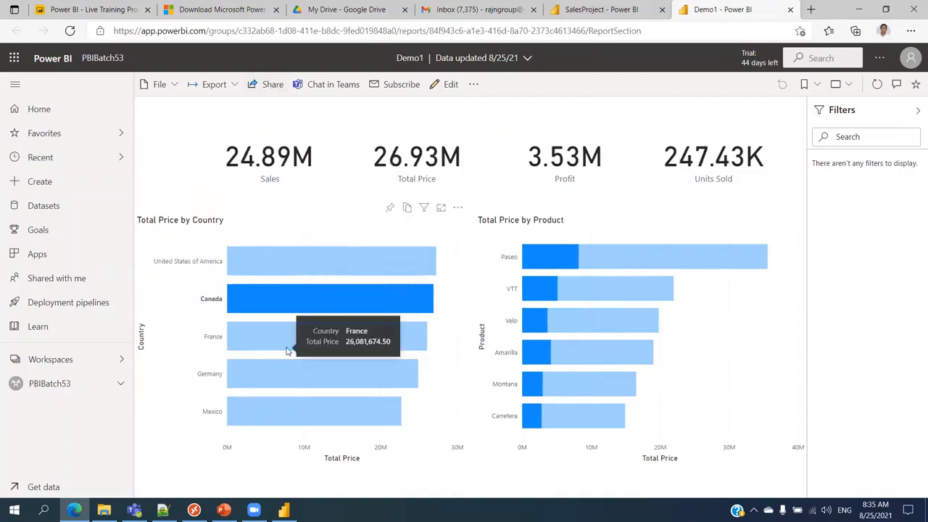
pyautogui.click(547, 291)
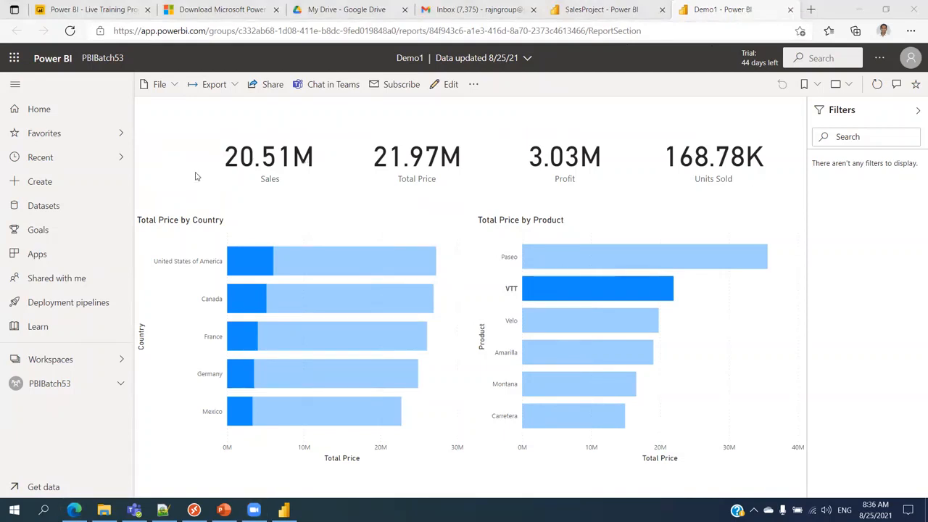
pyautogui.click(72, 384)
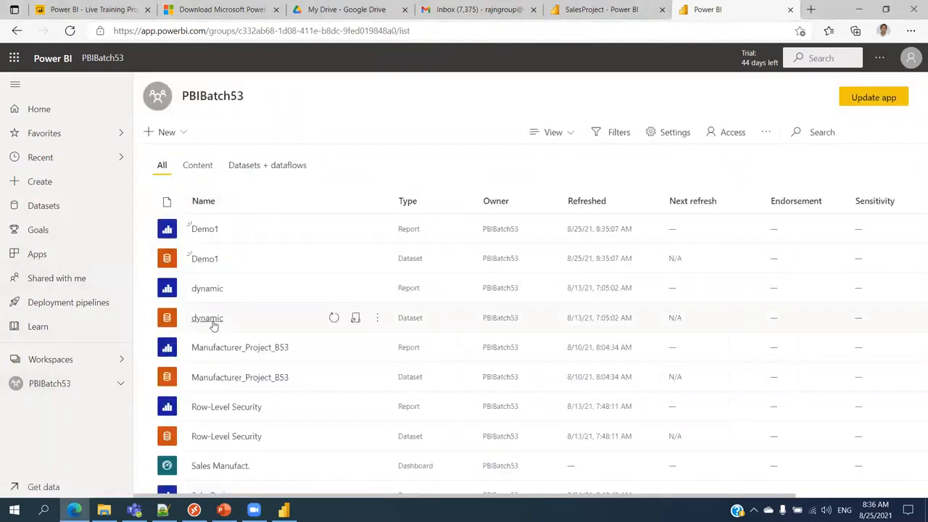
pyautogui.click(231, 405)
# Switch to the Power BI - Live Training Program page in Notion and review the course description and Phase 1 training content
pyautogui.click(95, 5)
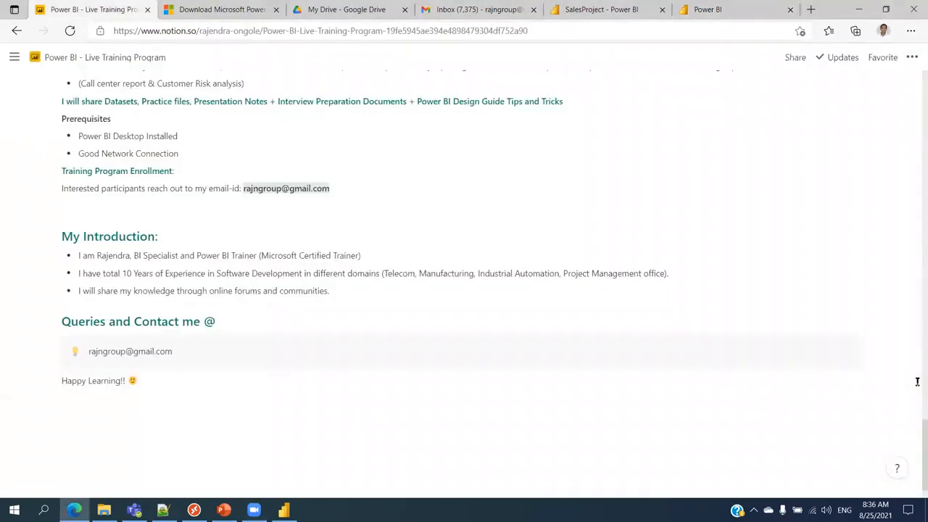
pyautogui.moveTo(918, 384); pyautogui.dragTo(913, 53)
pyautogui.scroll(2, 661, 193)
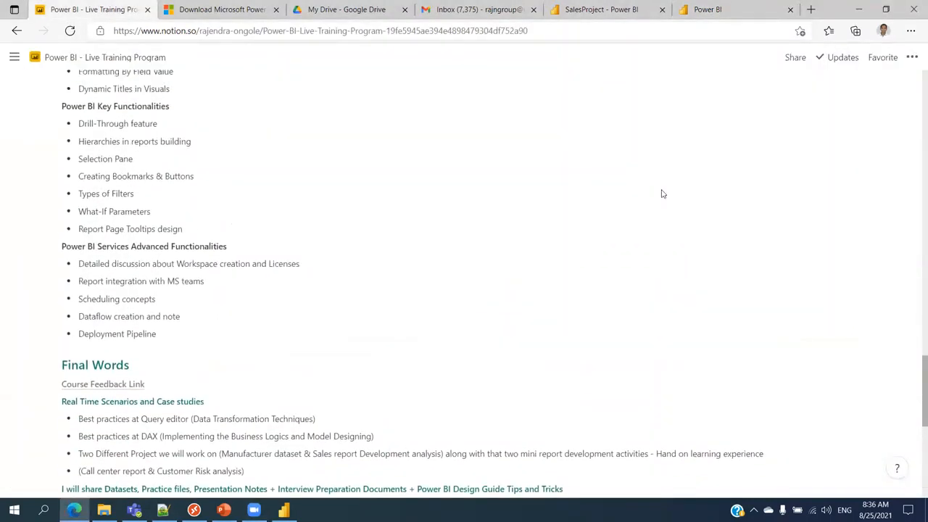
pyautogui.scroll(8, 664, 193)
pyautogui.scroll(15, 668, 232)
pyautogui.click(917, 129)
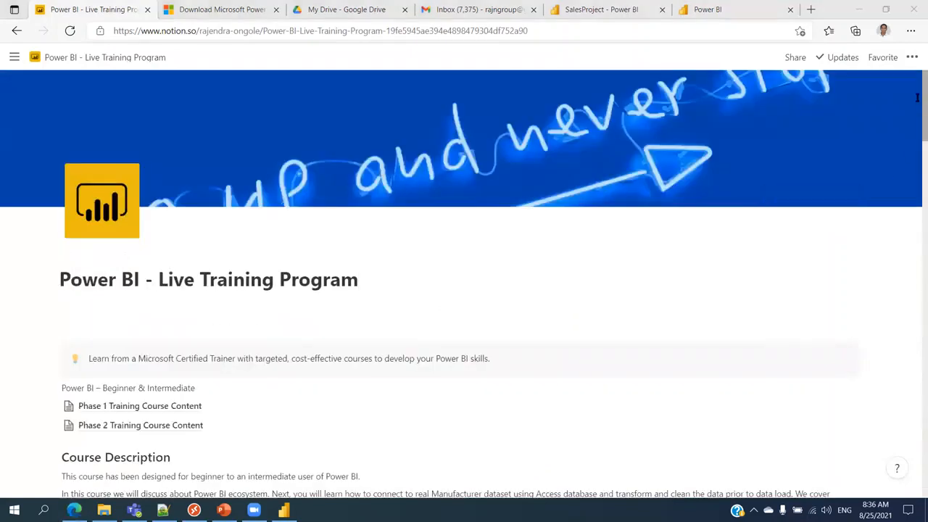
pyautogui.click(917, 100)
pyautogui.scroll(-1, 917, 123)
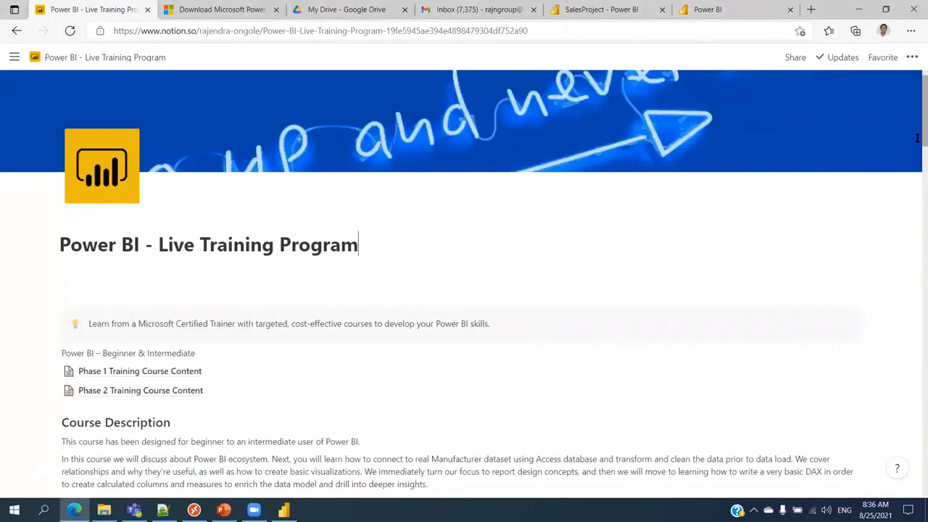
pyautogui.scroll(-3, 917, 138)
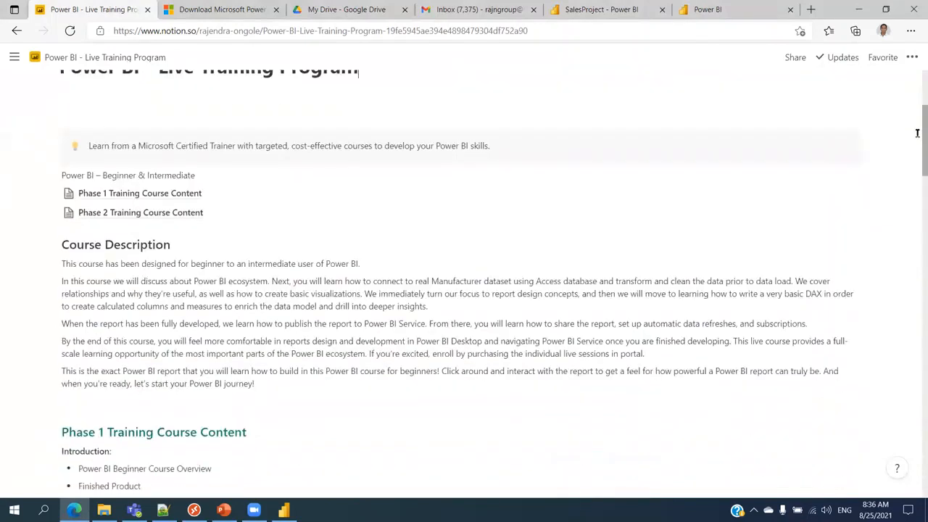
pyautogui.scroll(1, 917, 133)
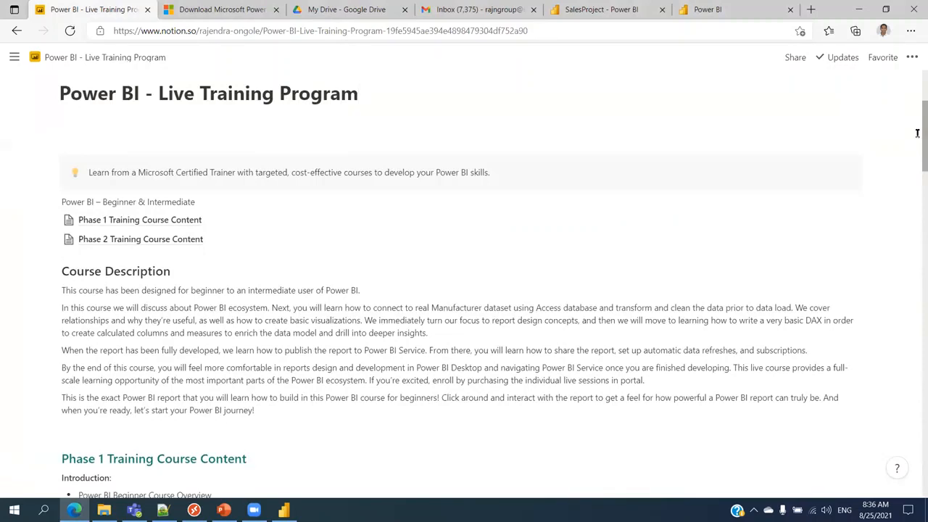
pyautogui.scroll(-2, 916, 145)
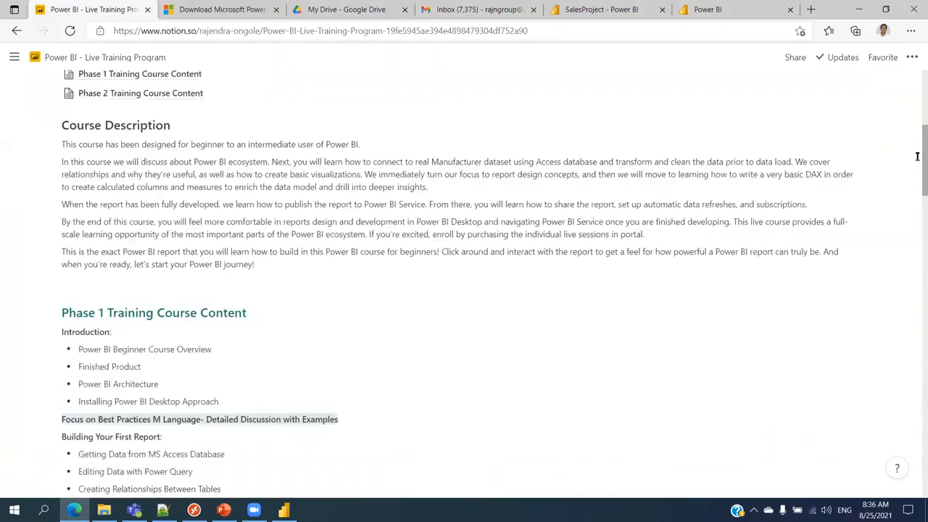
pyautogui.scroll(-3, 917, 187)
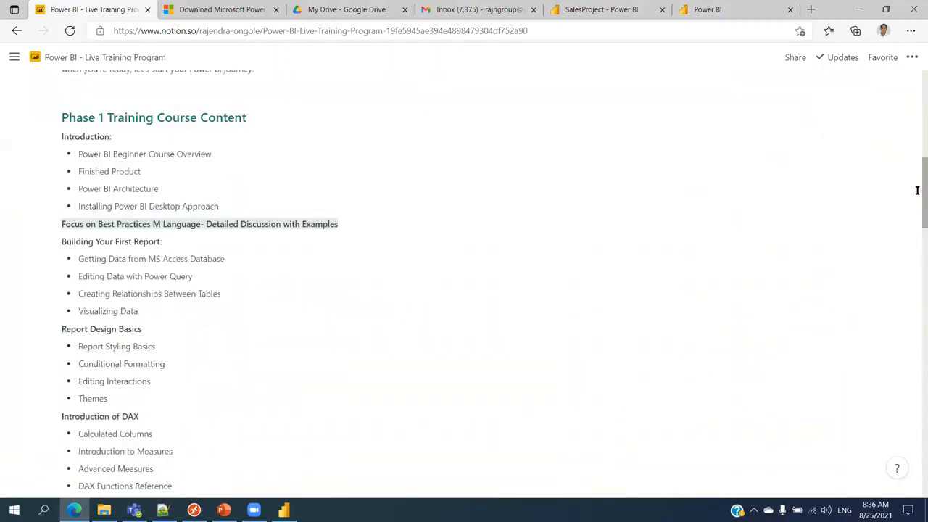
pyautogui.scroll(-1, 917, 191)
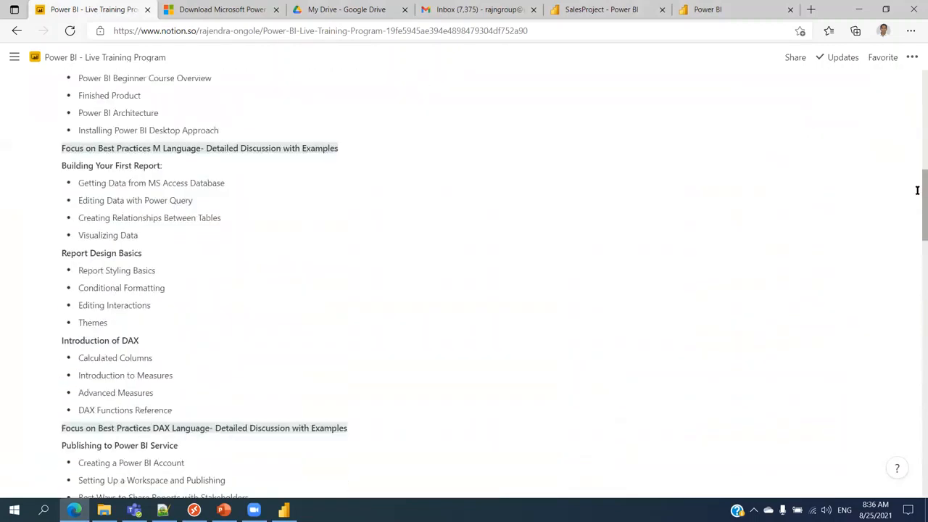